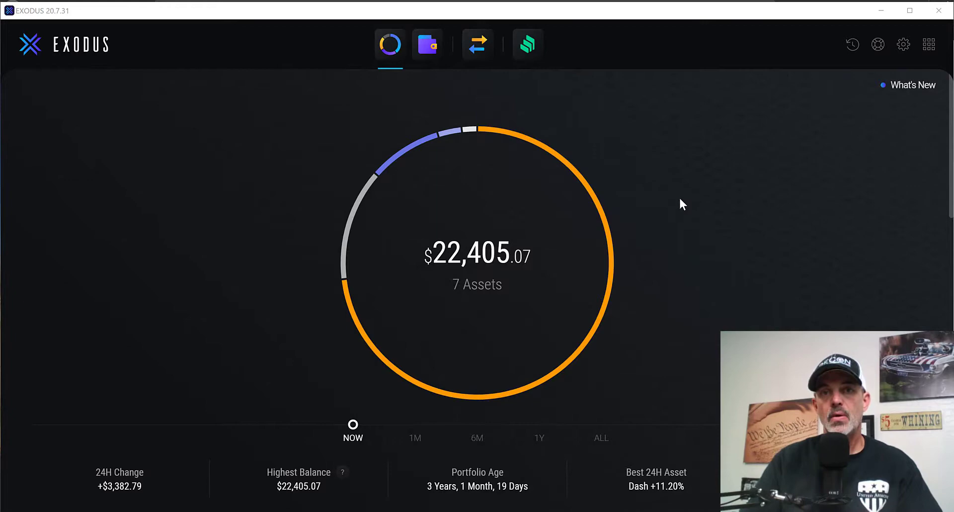
Step: Search the Play Store for Exodus: Crypto Bitcoin Wallet and launch it to its welcome screen
click(126, 42)
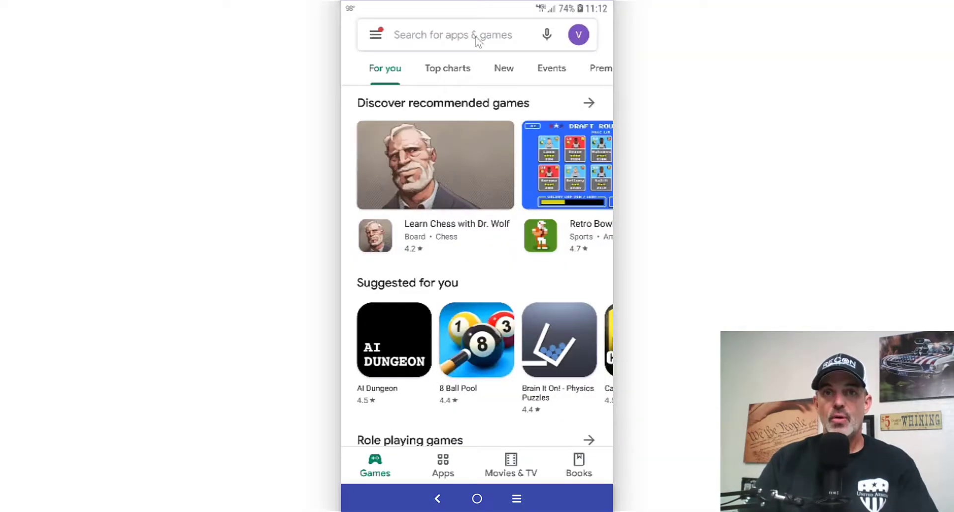
click(477, 35)
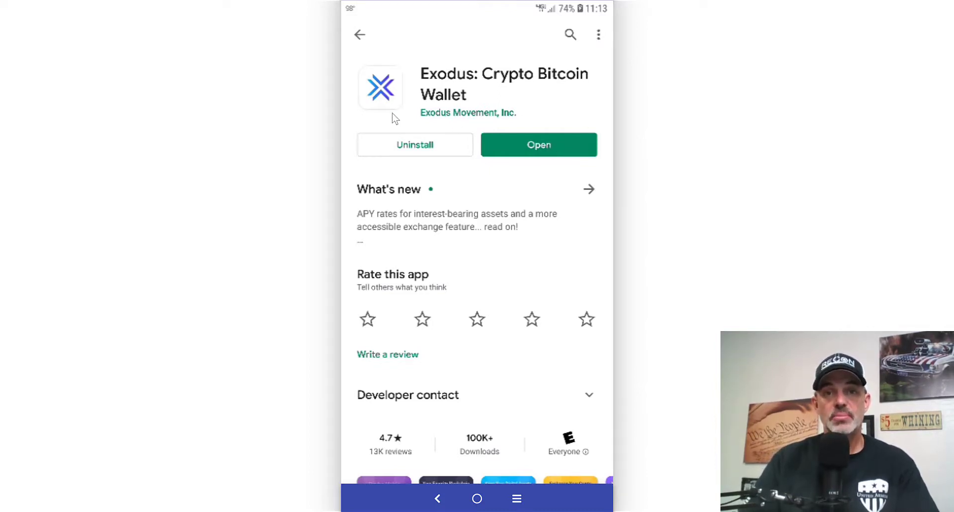
click(547, 145)
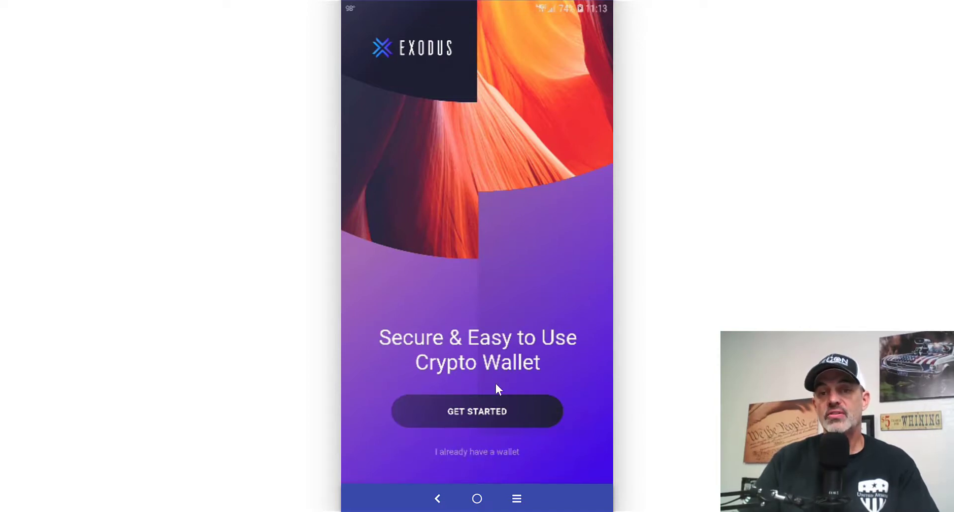
Step: Choose 'I already have a wallet' and start Sync from Desktop to reach the QR scanner
click(497, 452)
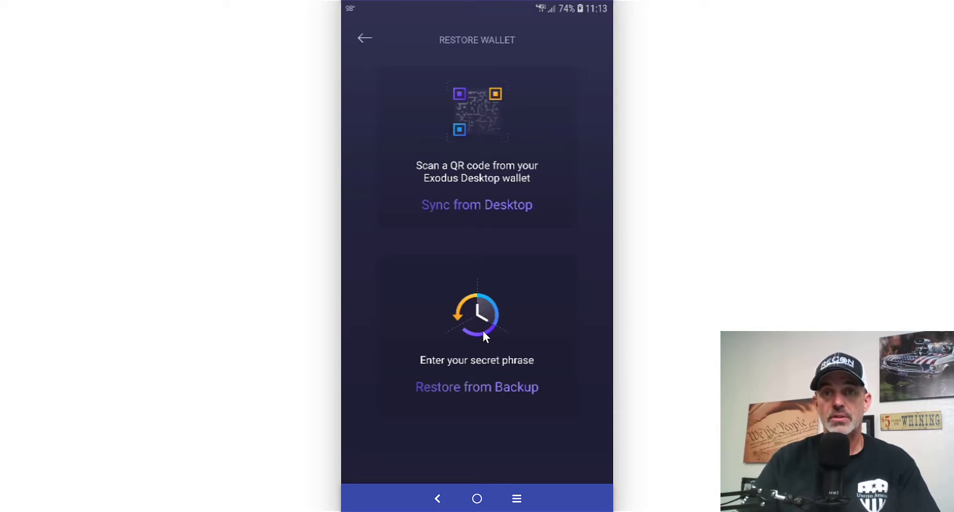
click(487, 127)
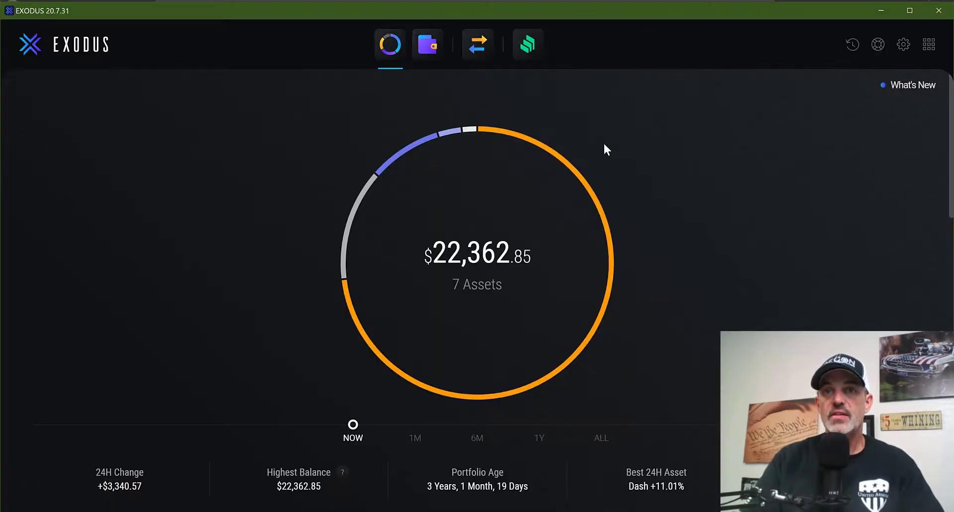
Step: Start Sync Now from Settings > Devices on the desktop wallet and unlock it with the password
click(903, 45)
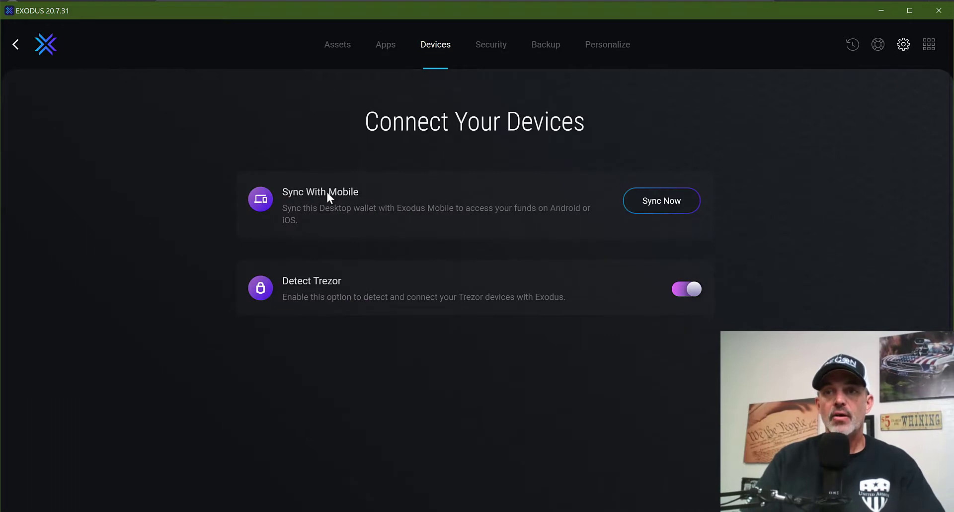
click(654, 201)
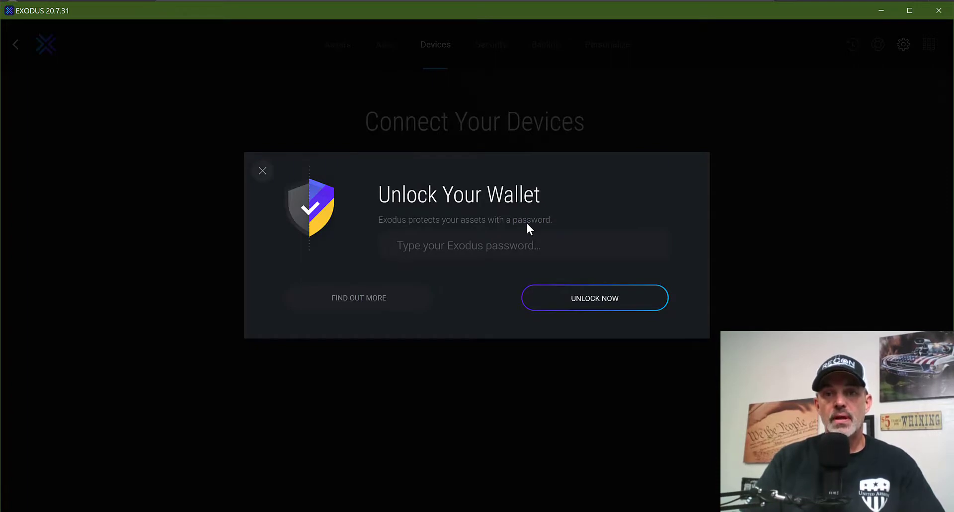
text(••)
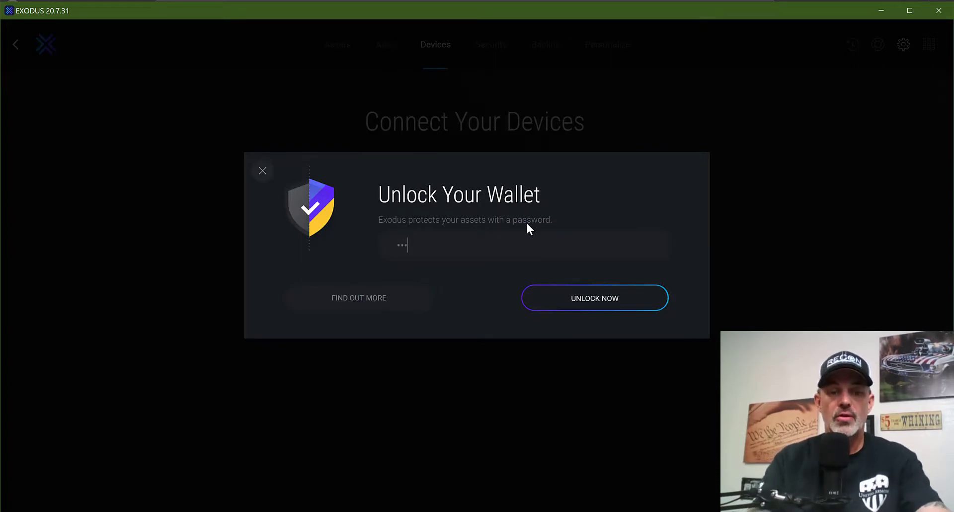
text(••••)
key(Return)
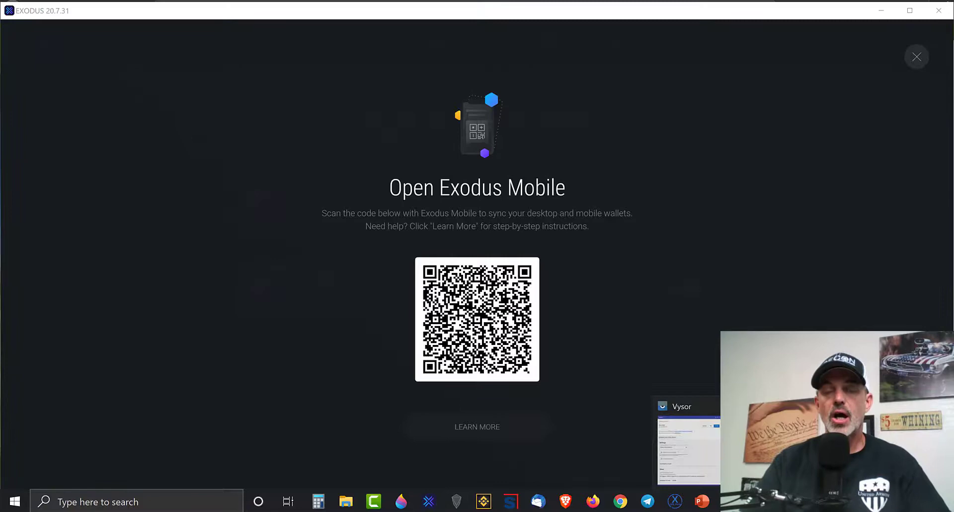
Step: Scan the desktop QR with the phone and confirm the sync request on the desktop
click(675, 501)
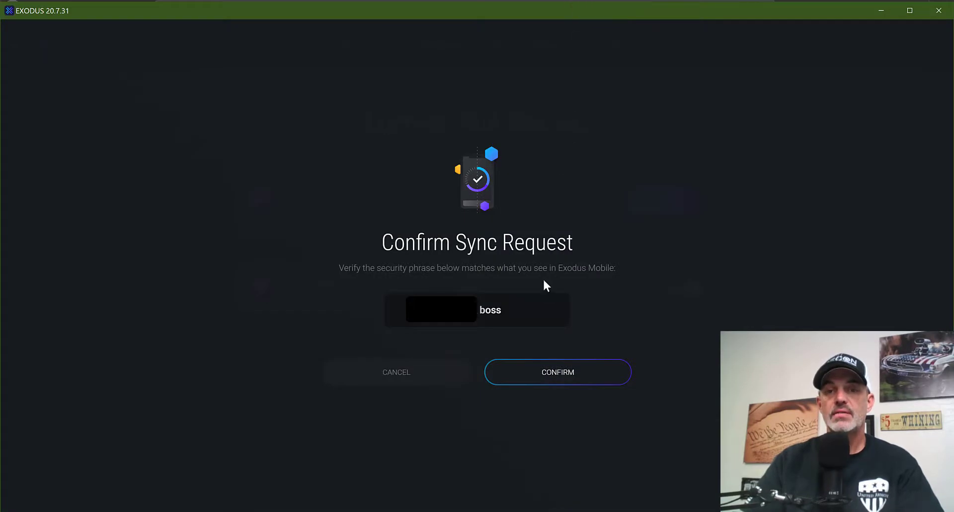
click(562, 378)
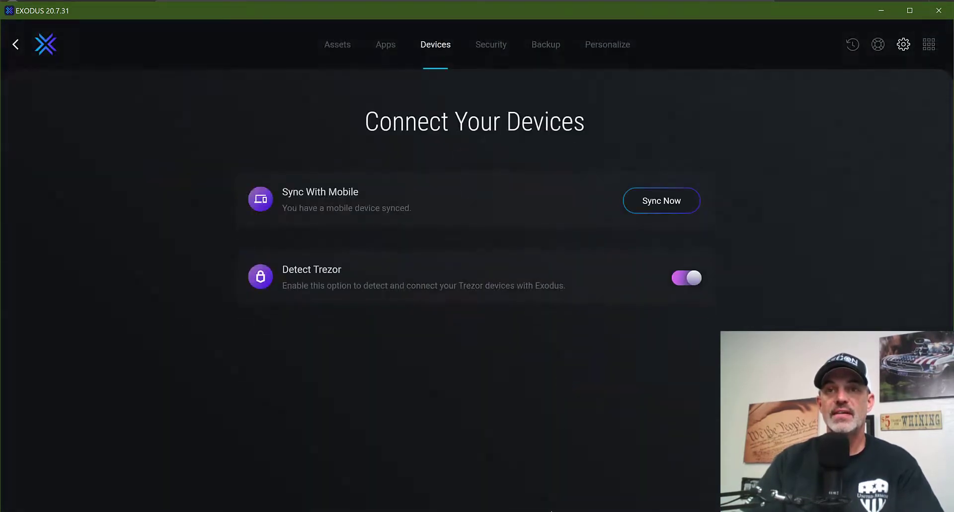
mouse_move(477, 510)
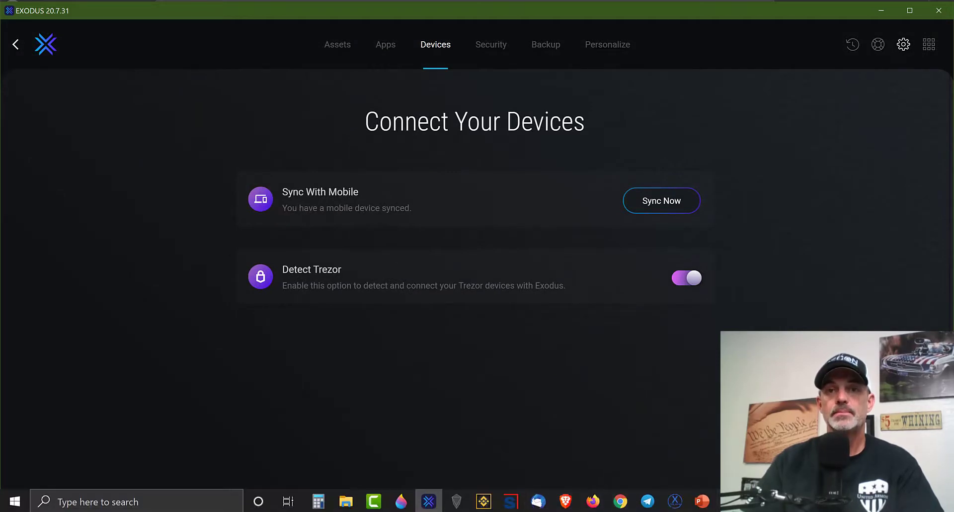
click(675, 501)
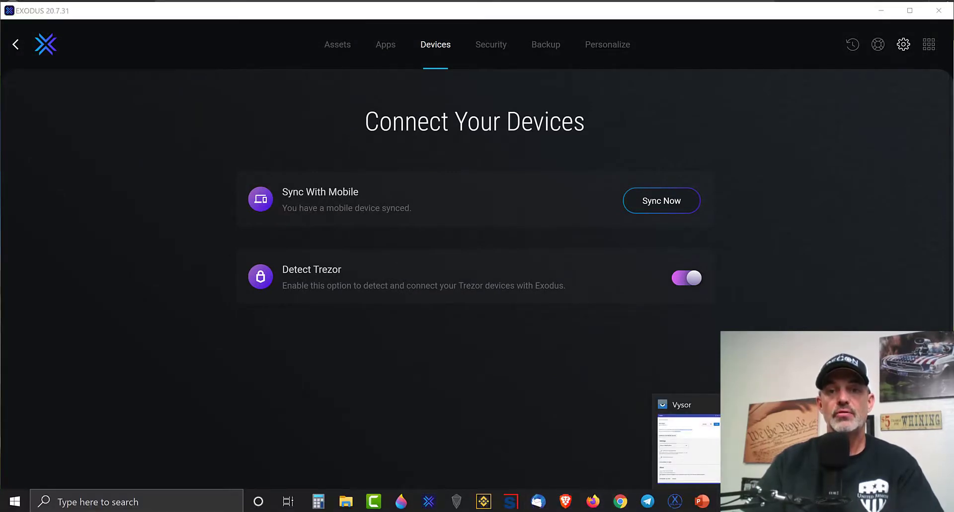
Step: Dismiss Restore Successful on the phone to reveal the $22,366.95 portfolio with BTC, LTC and ETH
click(688, 447)
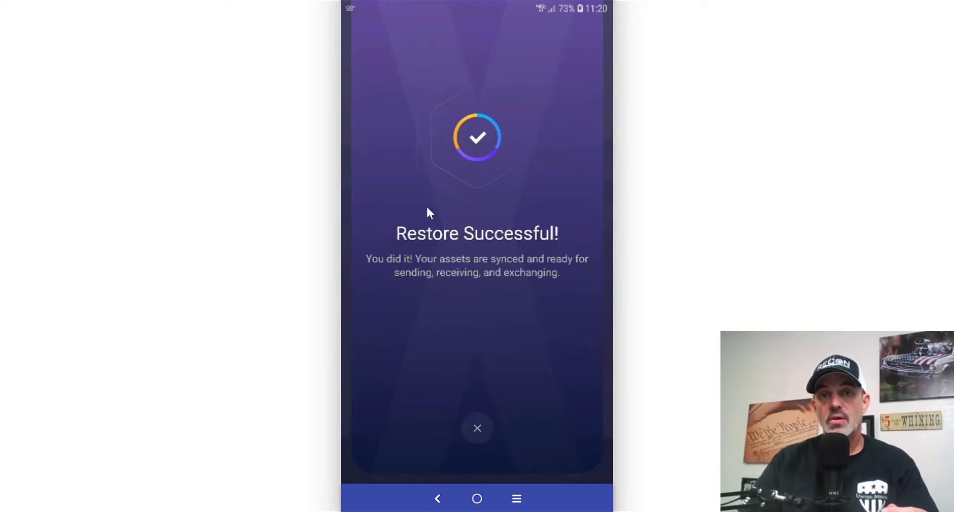
click(473, 430)
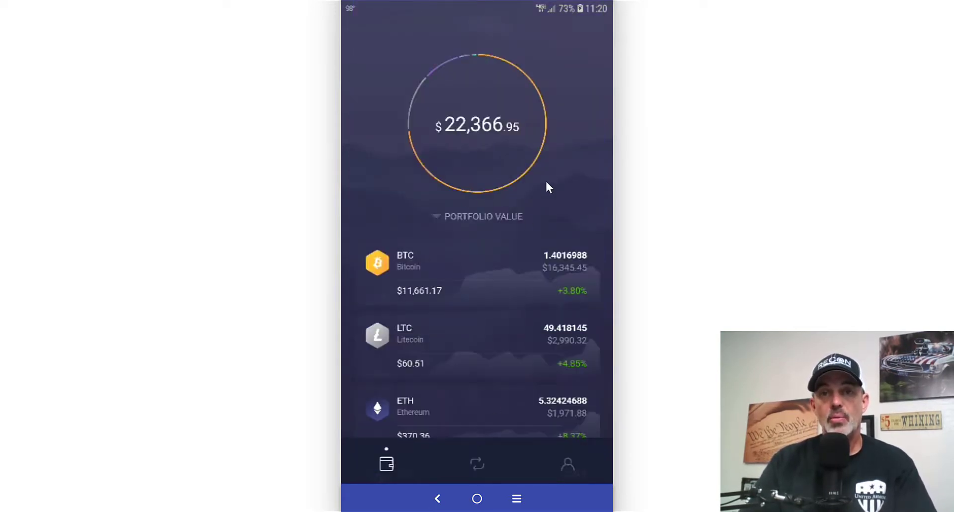
scroll(546, 186, down, 3)
scroll(546, 186, up, 3)
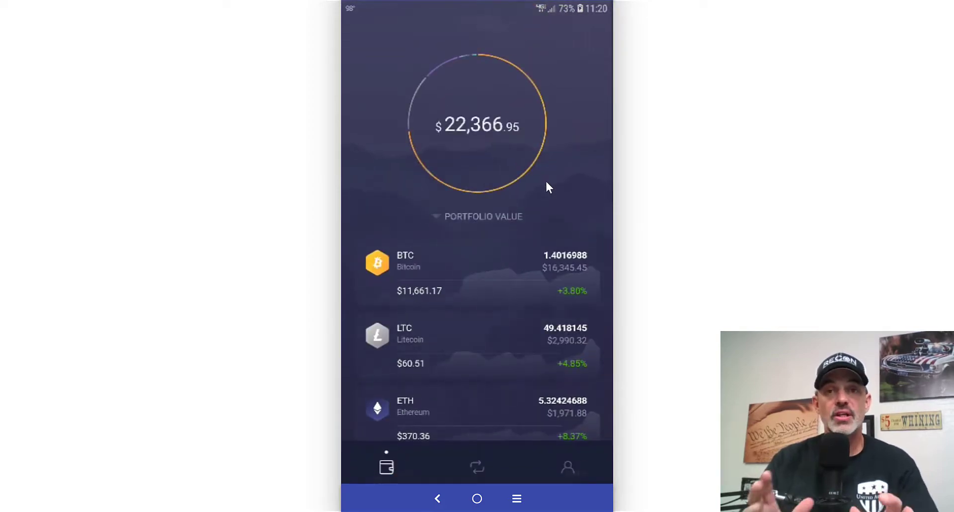